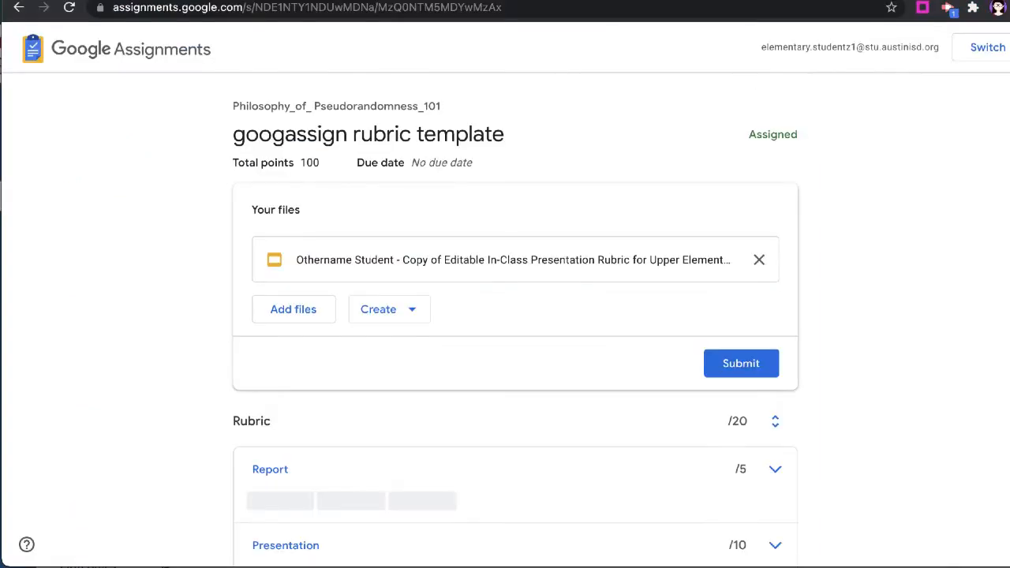
Review the rubric on the student's assignment page, expanding the Report and Presentation criteria to read their levels
scroll(532, 159, "down", 2)
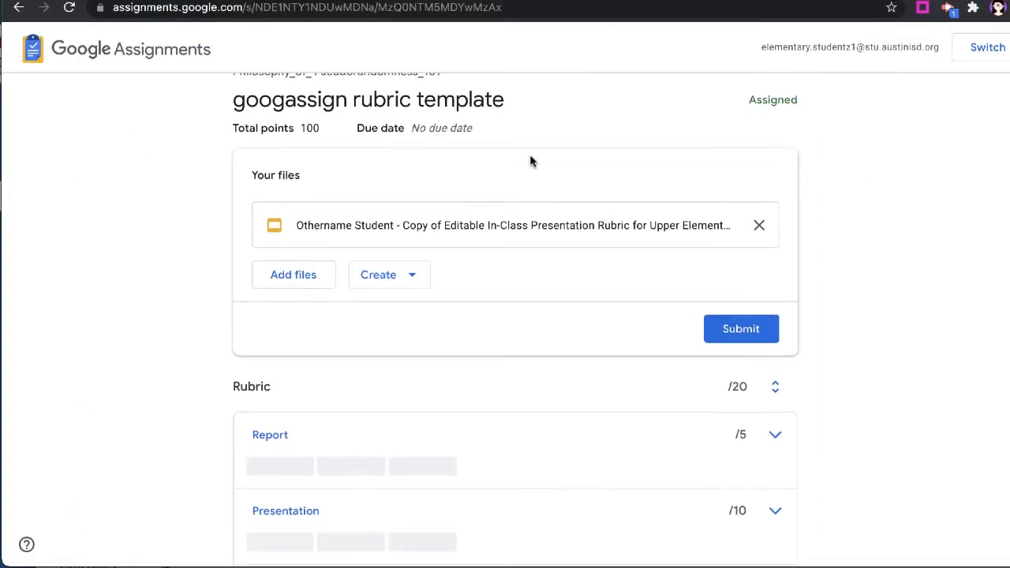
scroll(530, 161, "down", 1)
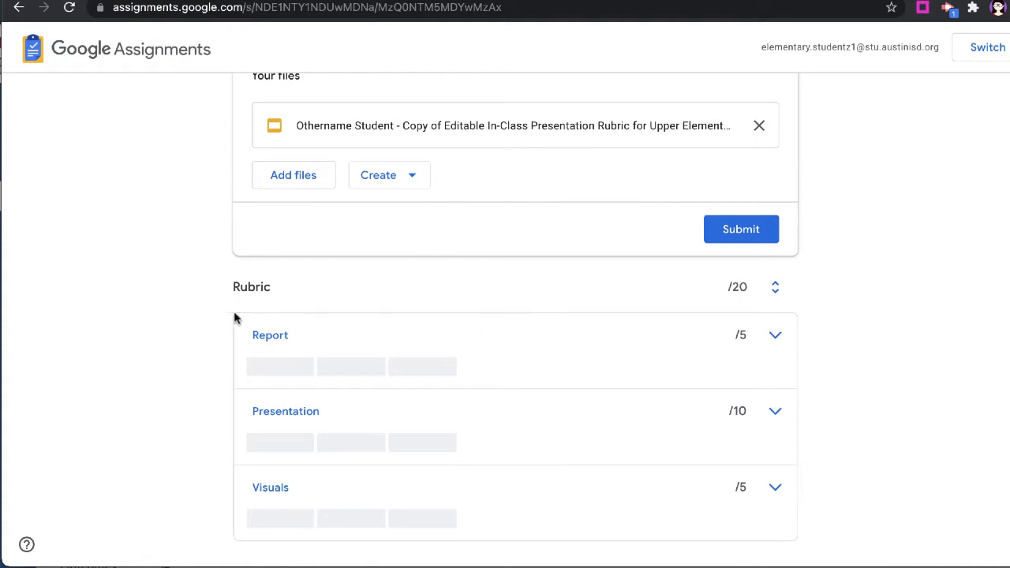
left_click(777, 341)
scroll(711, 453, "down", 1)
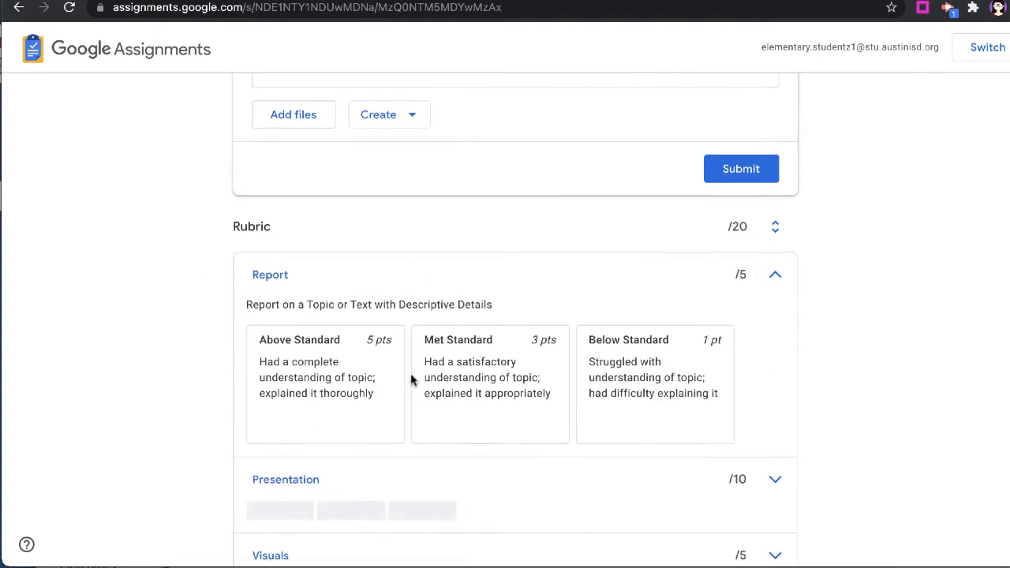
scroll(435, 338, "down", 1)
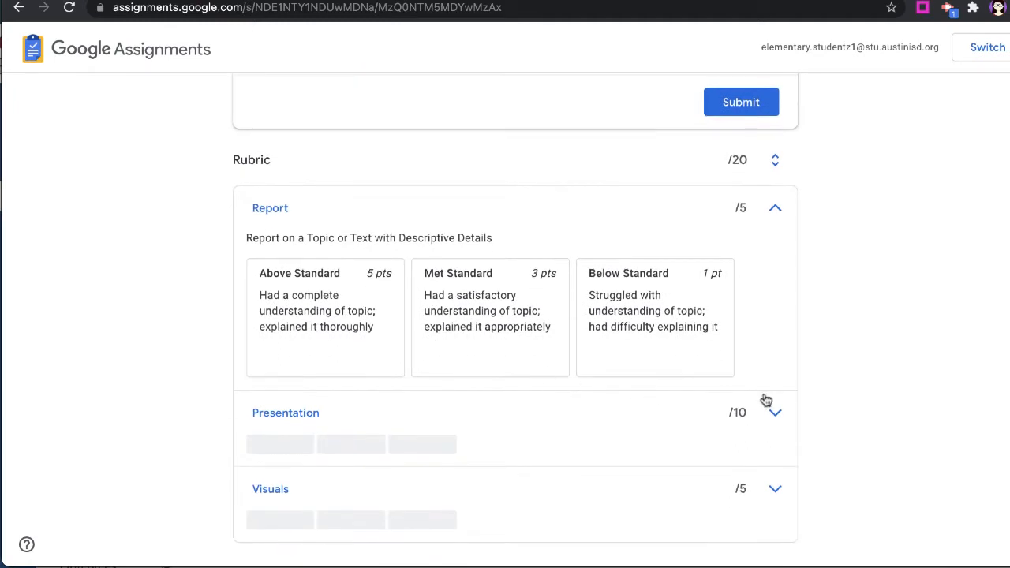
left_click(774, 412)
scroll(622, 383, "down", 2)
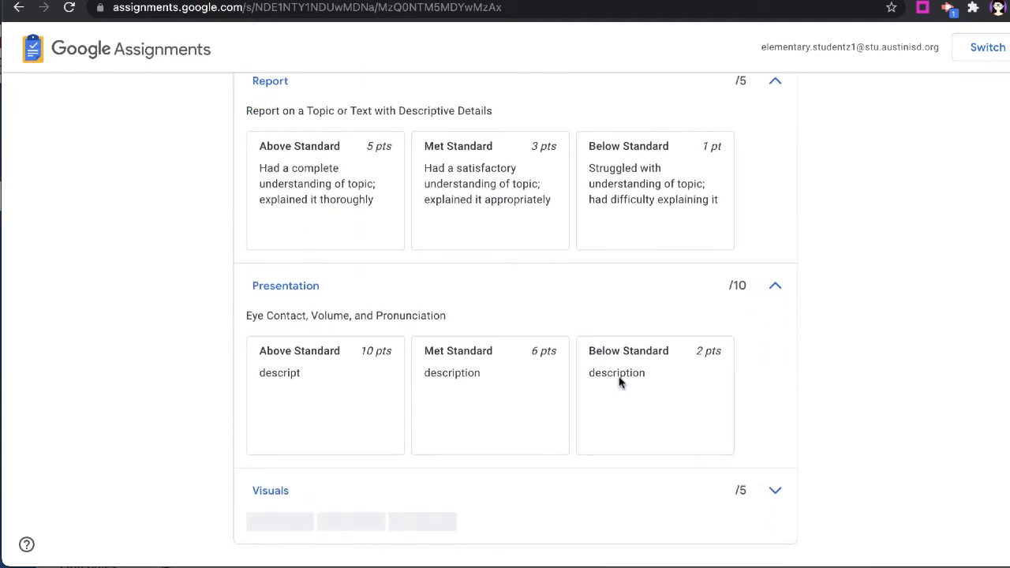
scroll(620, 383, "up", 3)
scroll(620, 383, "up", 2)
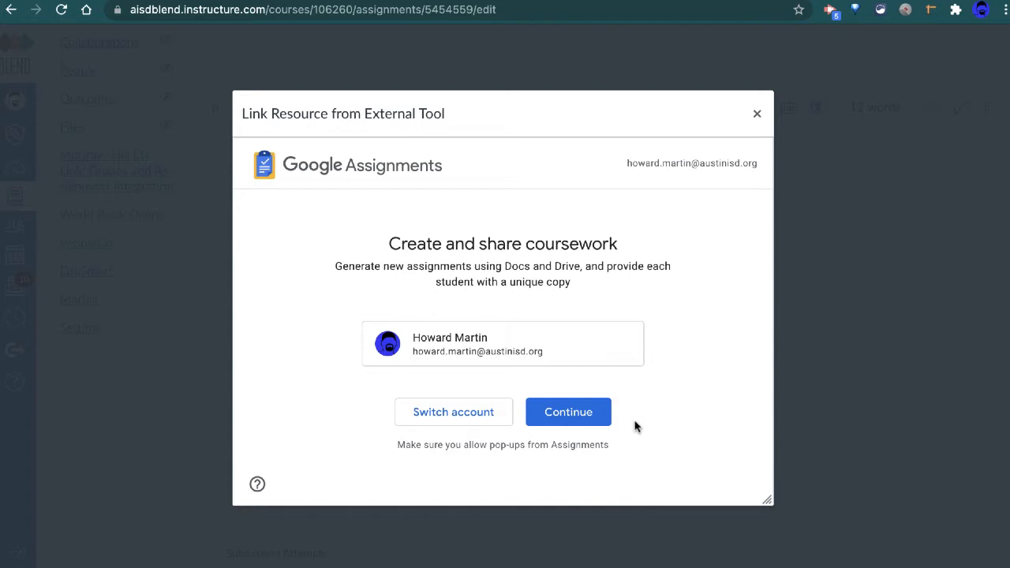
Continue with the teacher account in the external tool and start creating a new rubric for the assignment
left_click(577, 412)
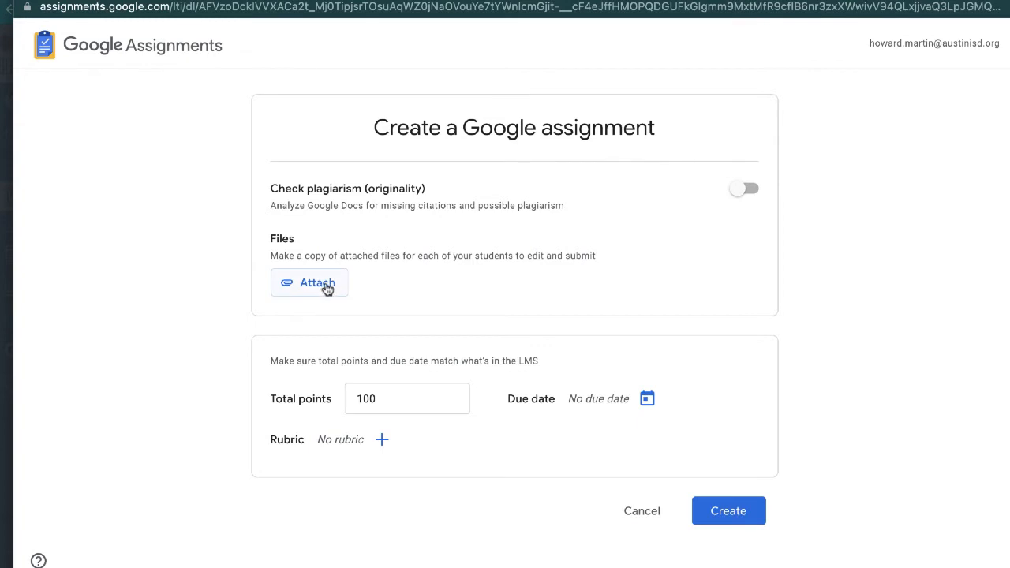
left_click(385, 444)
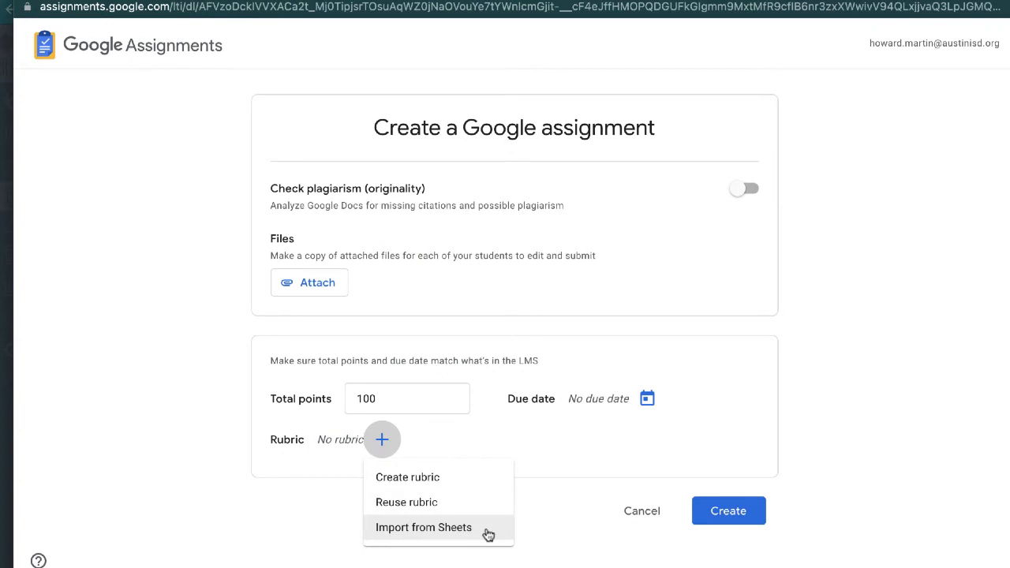
left_click(432, 478)
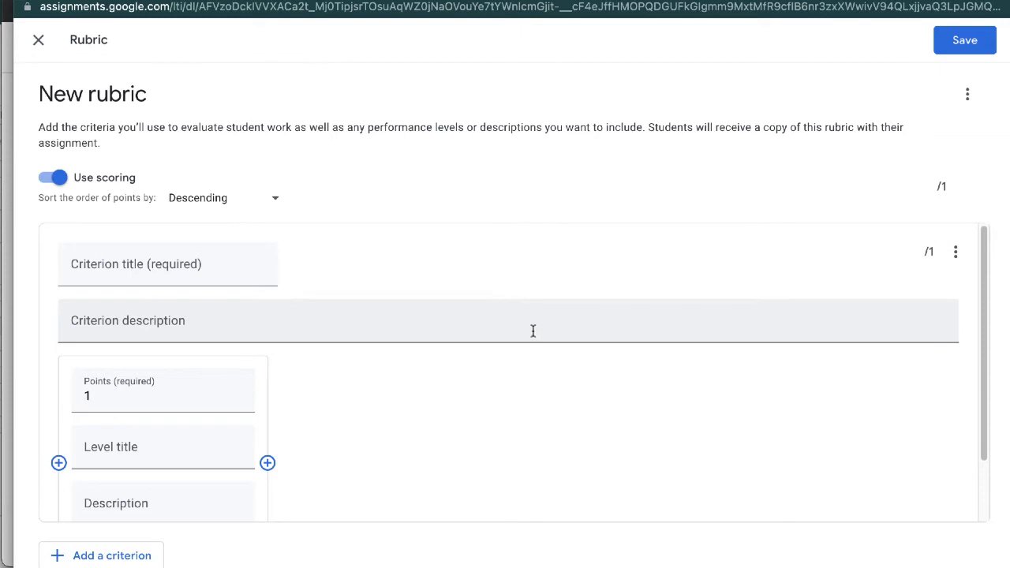
Title the first criterion Visuals and paste the description "Had a complete understanding of topic; explained it thoroughly."
left_click(171, 270)
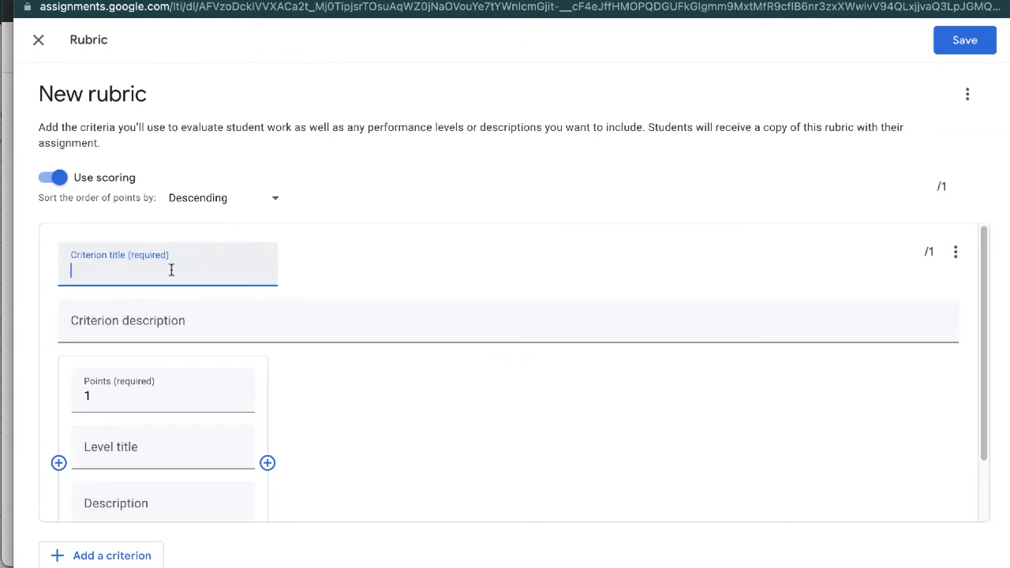
type("Visuals")
left_click(221, 321)
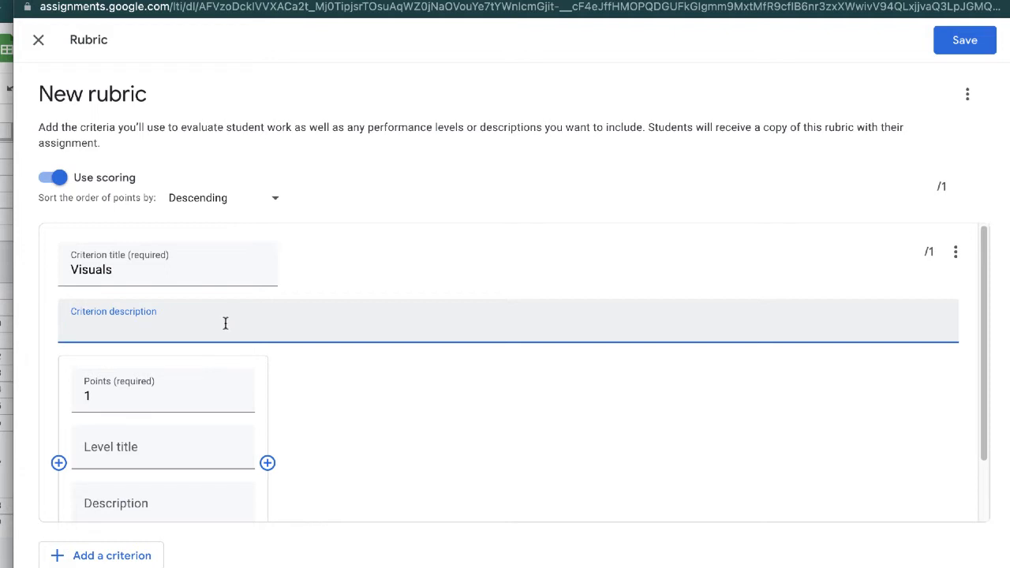
type("Had a complete understanding of topic; explained it thoroughly")
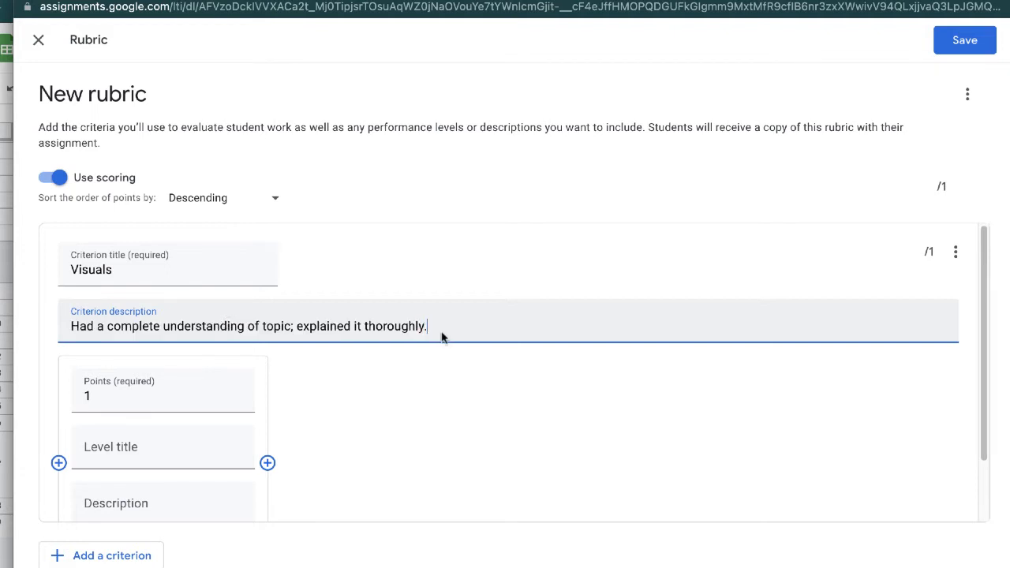
Add two more levels to the Visuals criterion, setting their points to 3 and 7
scroll(448, 396, "down", 1)
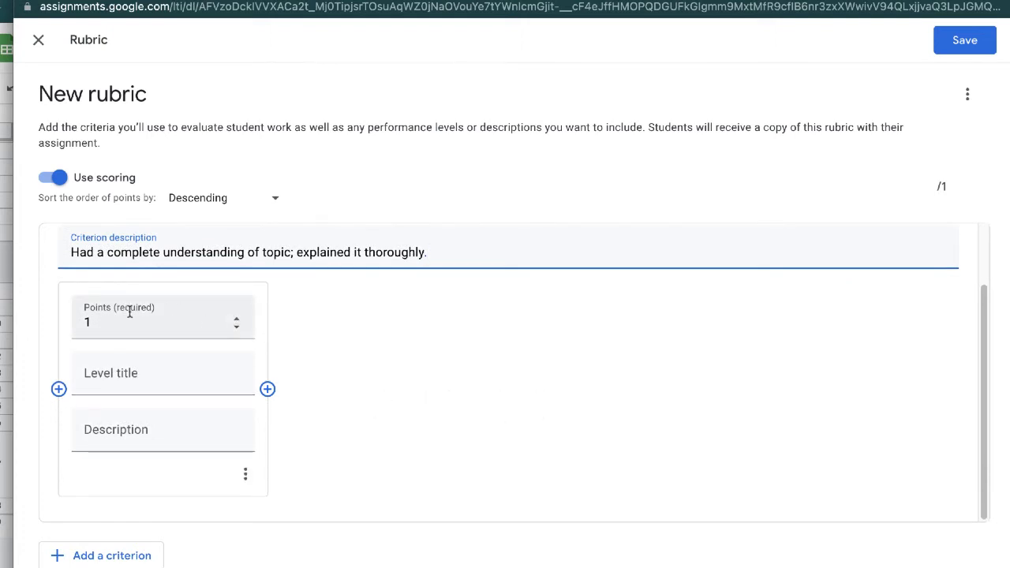
left_click(268, 389)
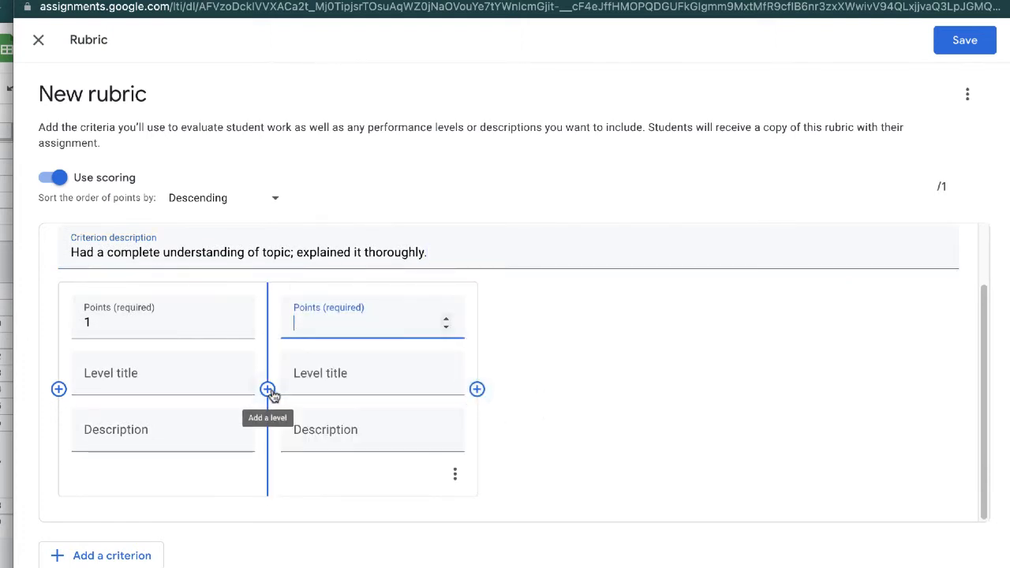
left_click(446, 318)
left_click(446, 318)
left_click(446, 318)
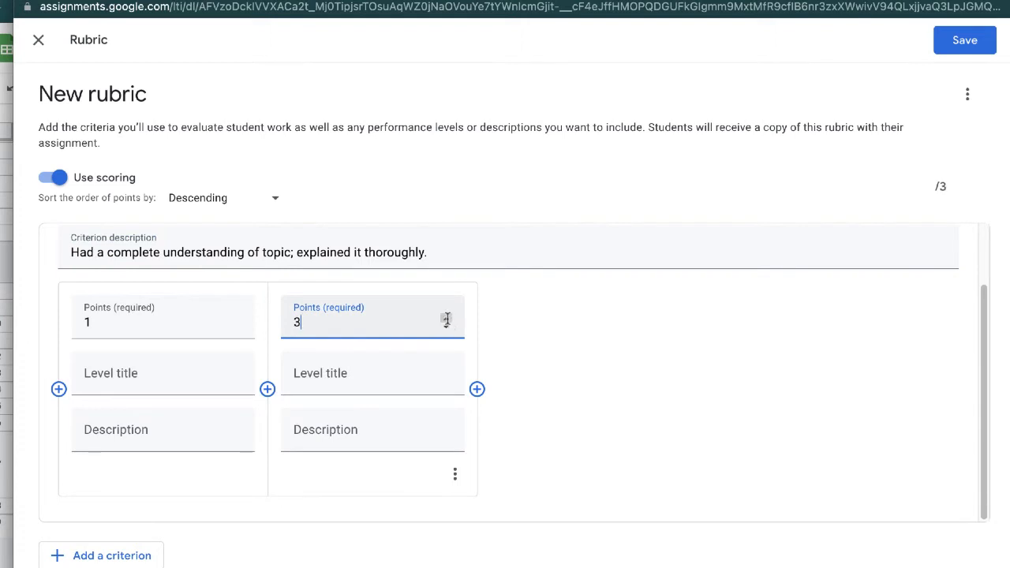
left_click(477, 389)
left_click(657, 318)
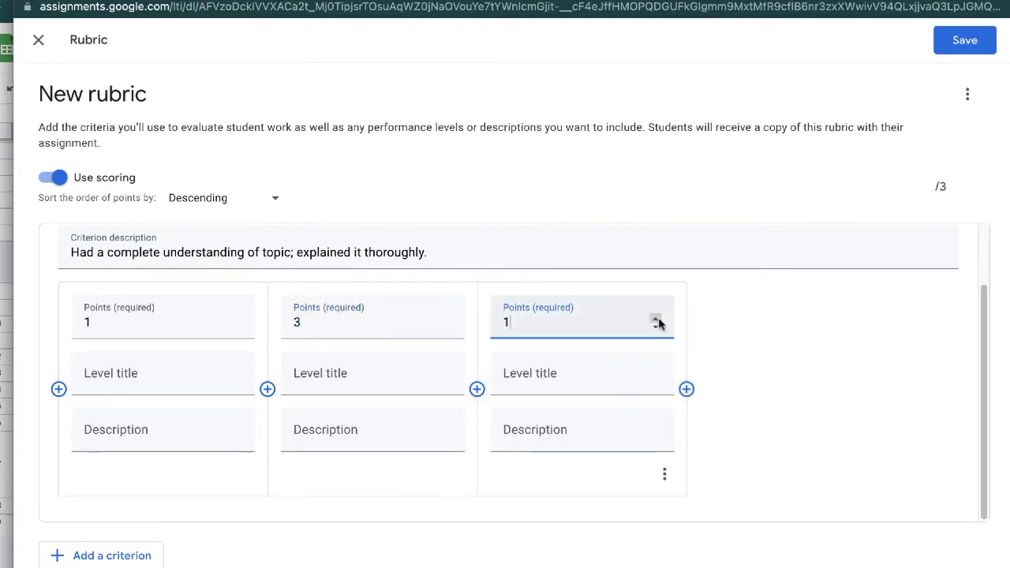
left_click(656, 317)
left_click(656, 318)
left_click(657, 317)
left_click(656, 319)
left_click(656, 319)
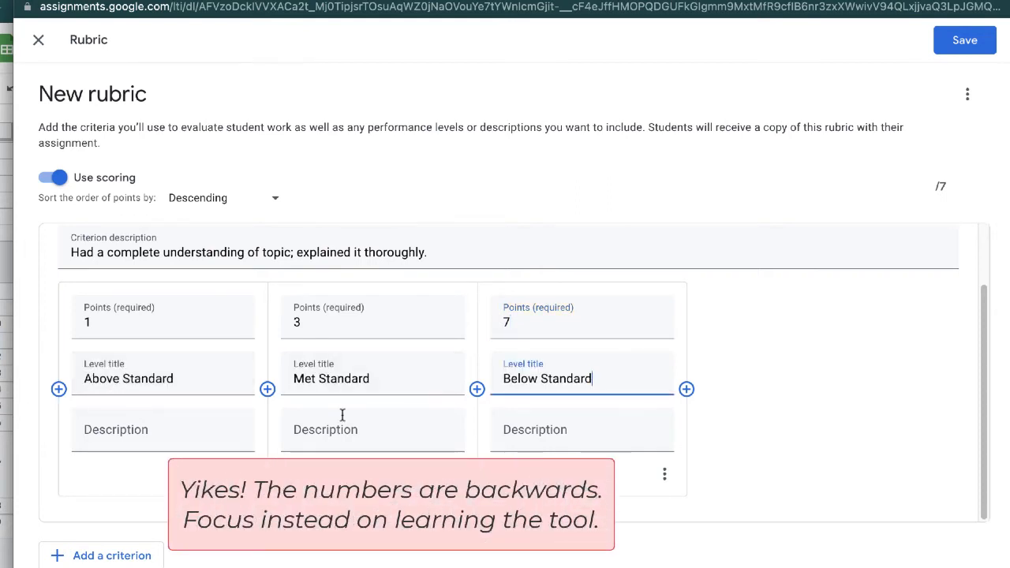
Paste the level descriptions about using appropriate images, songs, and multimedia components into the Visuals levels
left_click(150, 432)
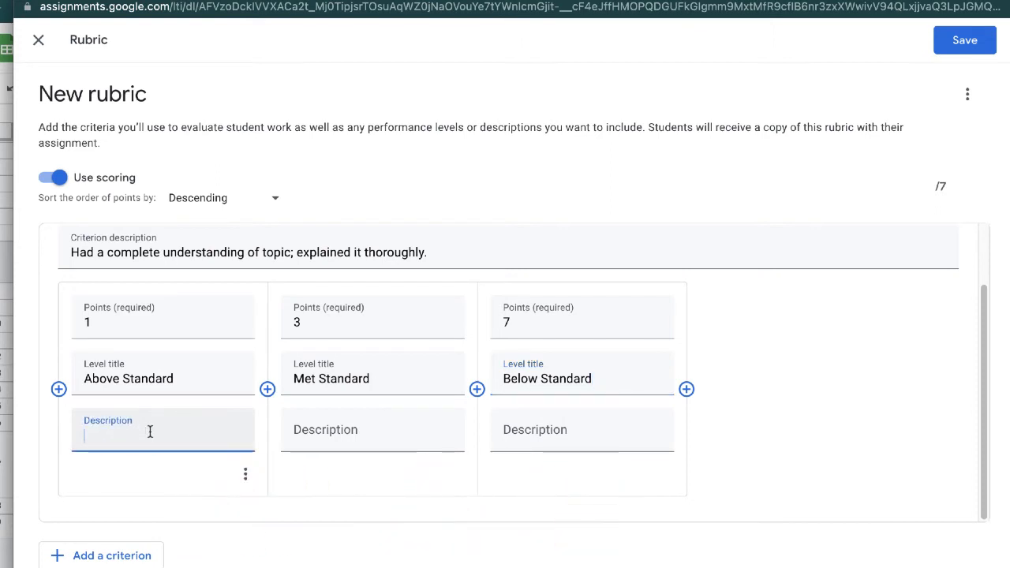
type("Used several appropriate and related images, songs, and/or other multimedia components to enhance presentation")
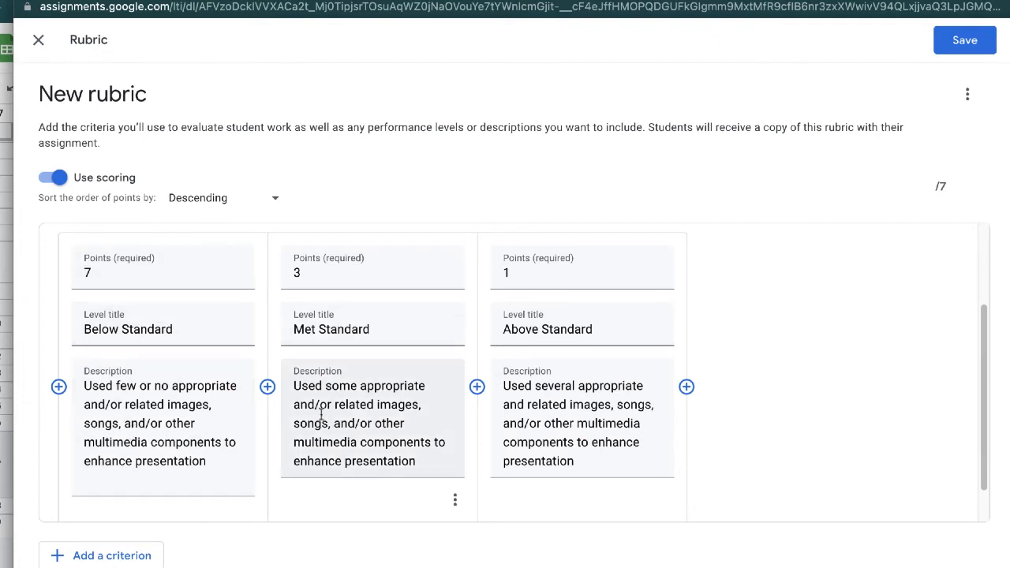
Add a second criterion titled Report with the description "Report on a Topic or Text with Descriptive Details"
scroll(101, 293, "up", 1)
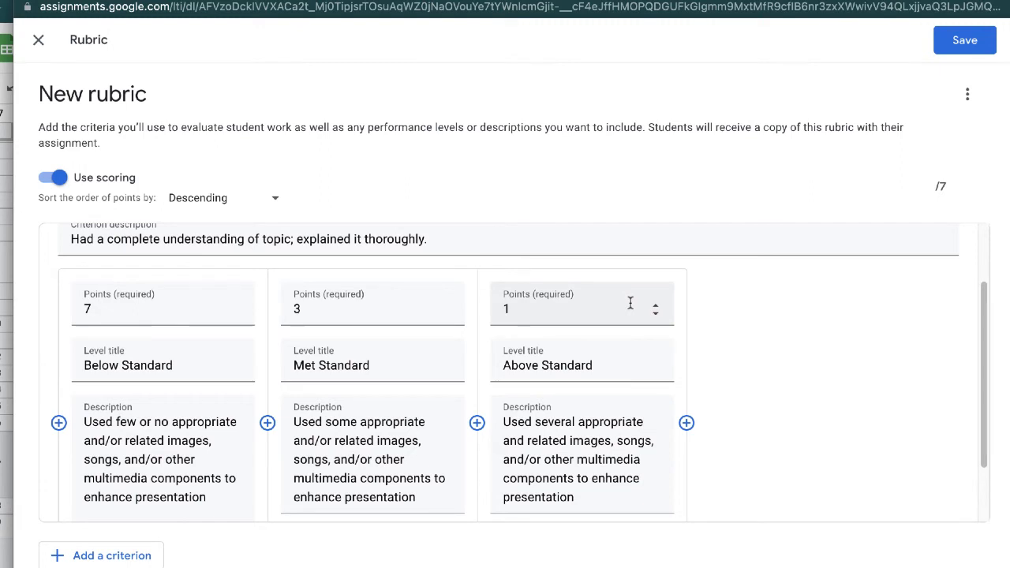
scroll(670, 350, "up", 1)
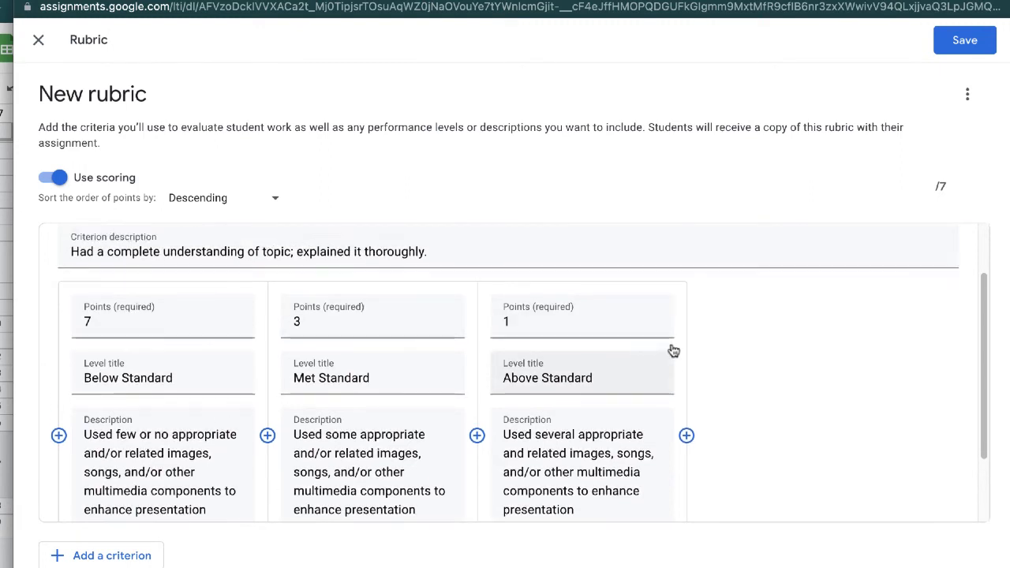
scroll(673, 351, "down", 1)
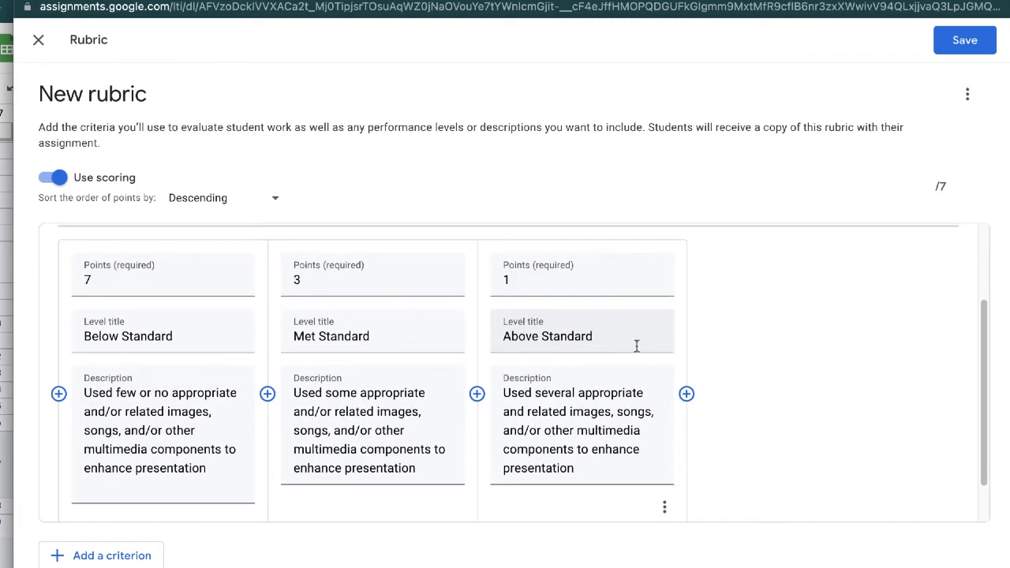
left_click(99, 557)
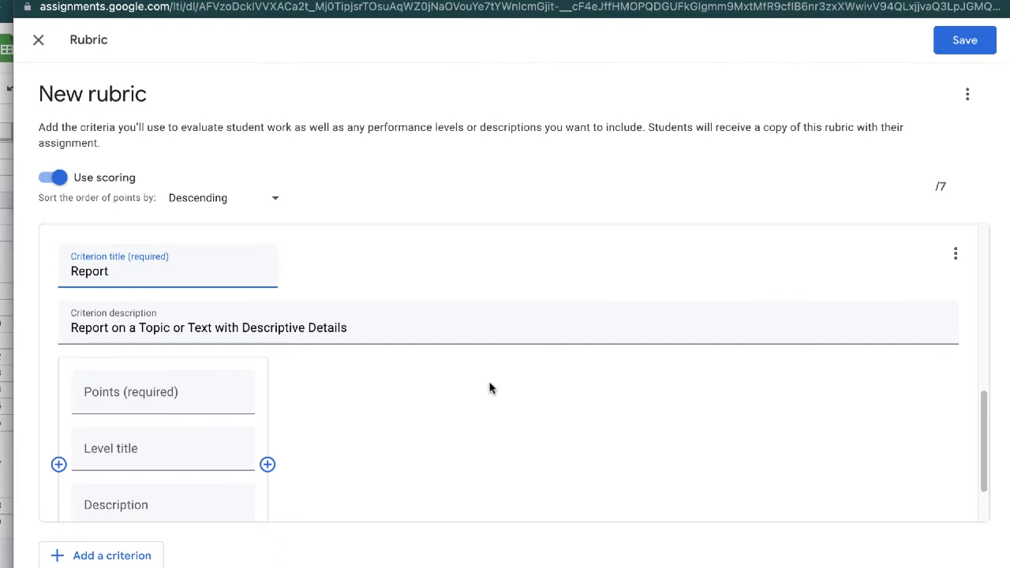
scroll(489, 388, "down", 2)
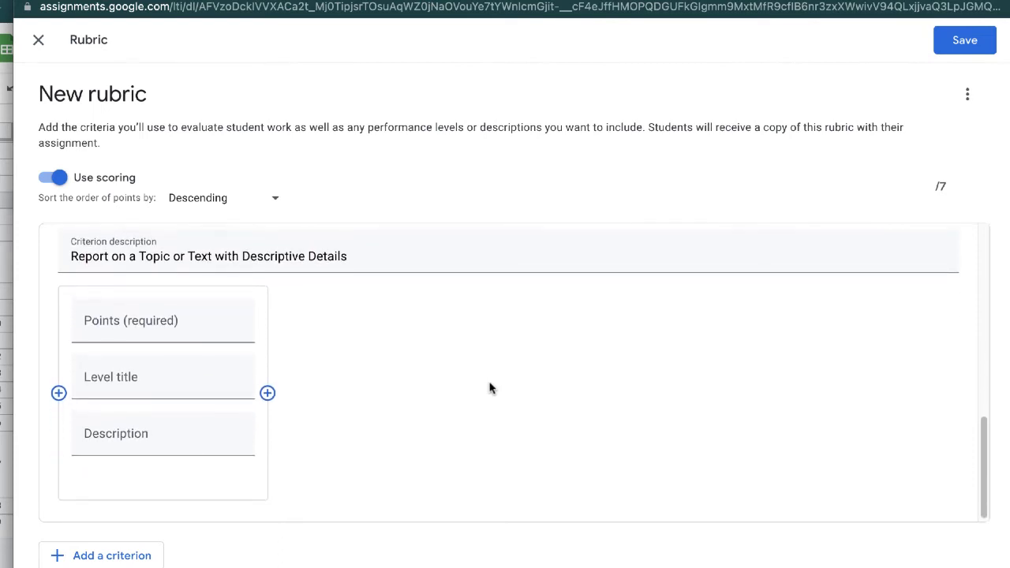
Add levels to the Report criterion and delete one extra empty level
left_click(267, 393)
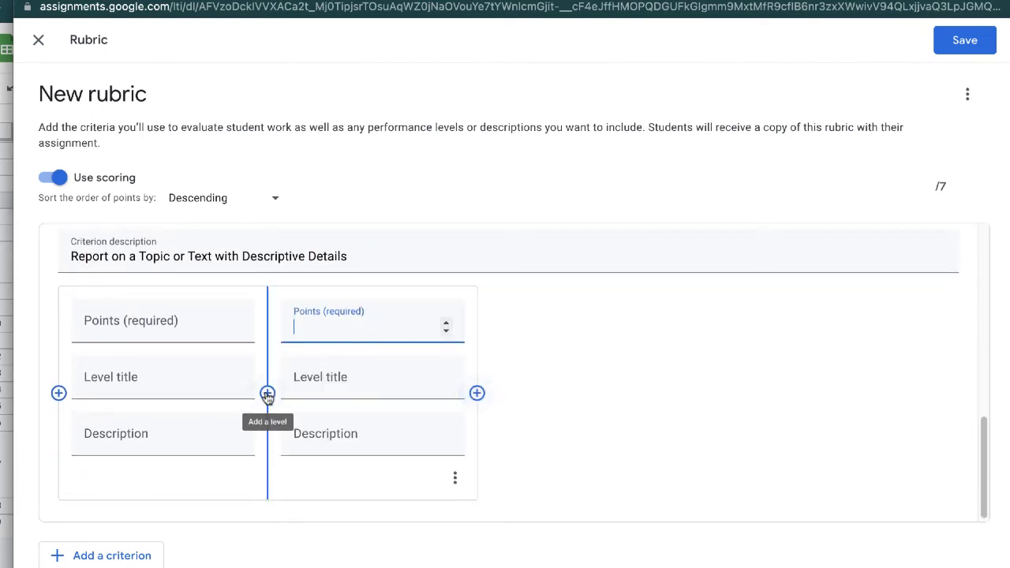
left_click(267, 393)
left_click(268, 399)
left_click(268, 401)
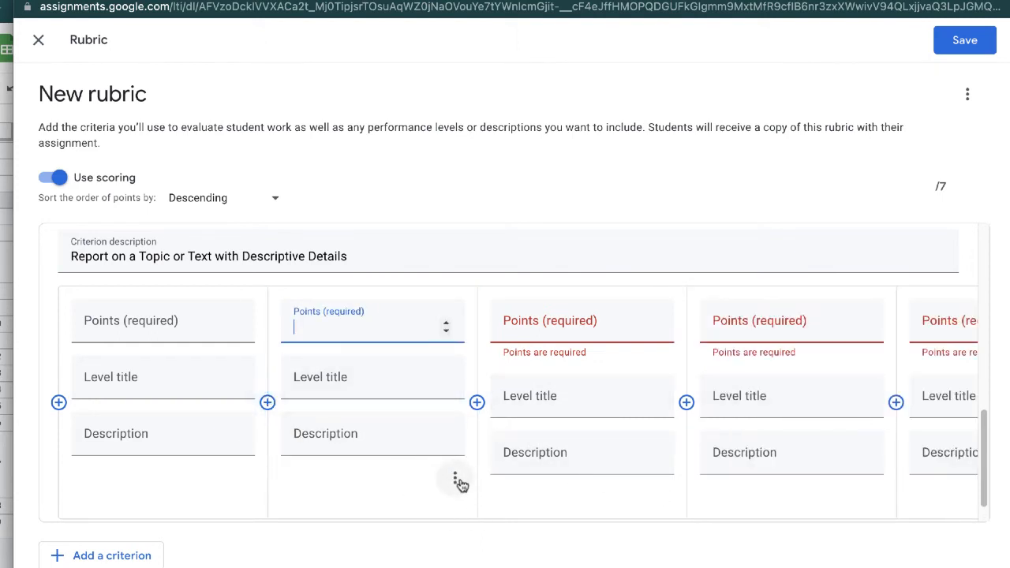
left_click(458, 482)
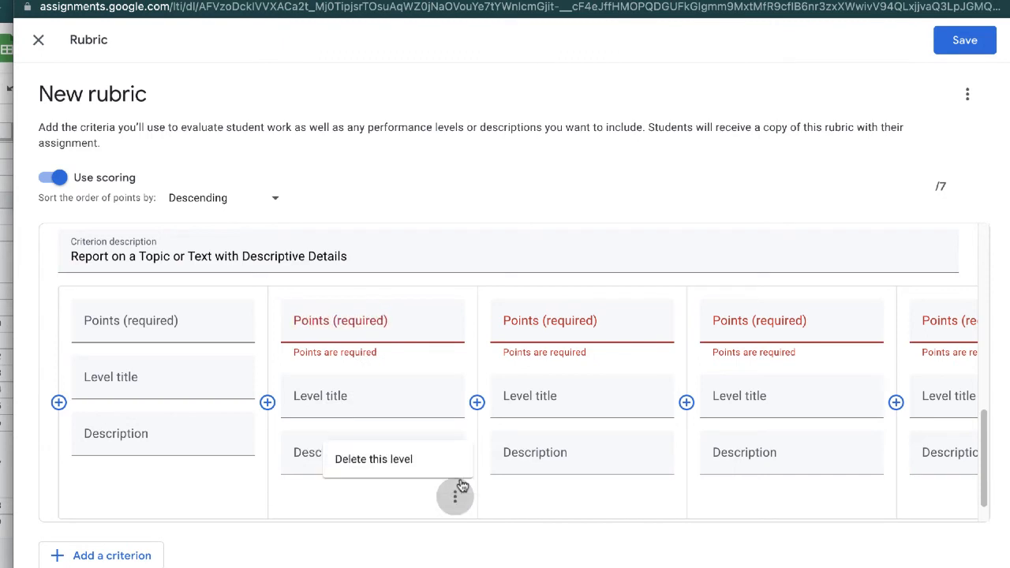
left_click(404, 469)
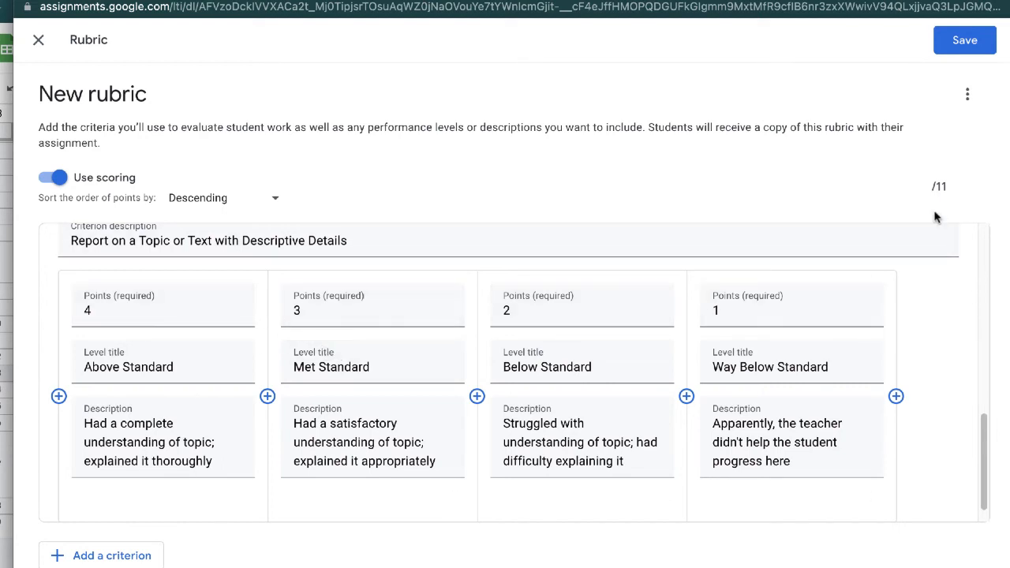
Set the Visuals criterion's Below Standard level to 10 points
scroll(956, 347, "up", 3)
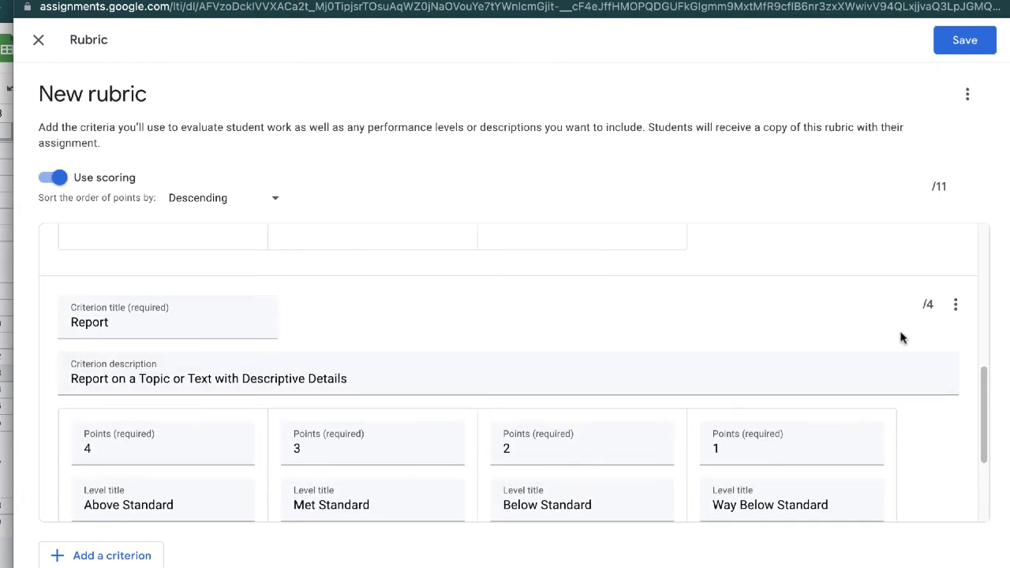
scroll(903, 338, "up", 4)
scroll(429, 300, "up", 3)
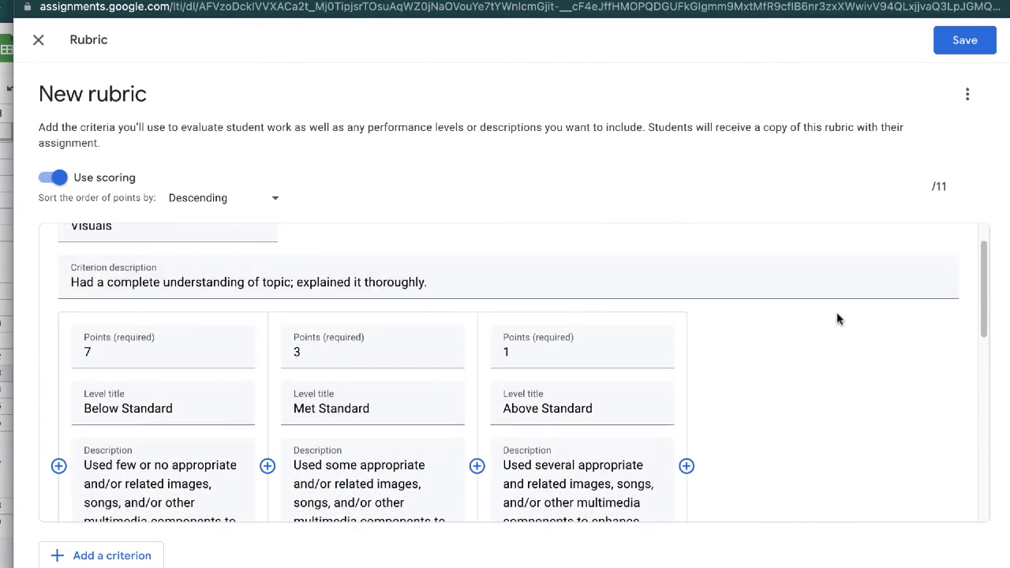
scroll(821, 379, "up", 1)
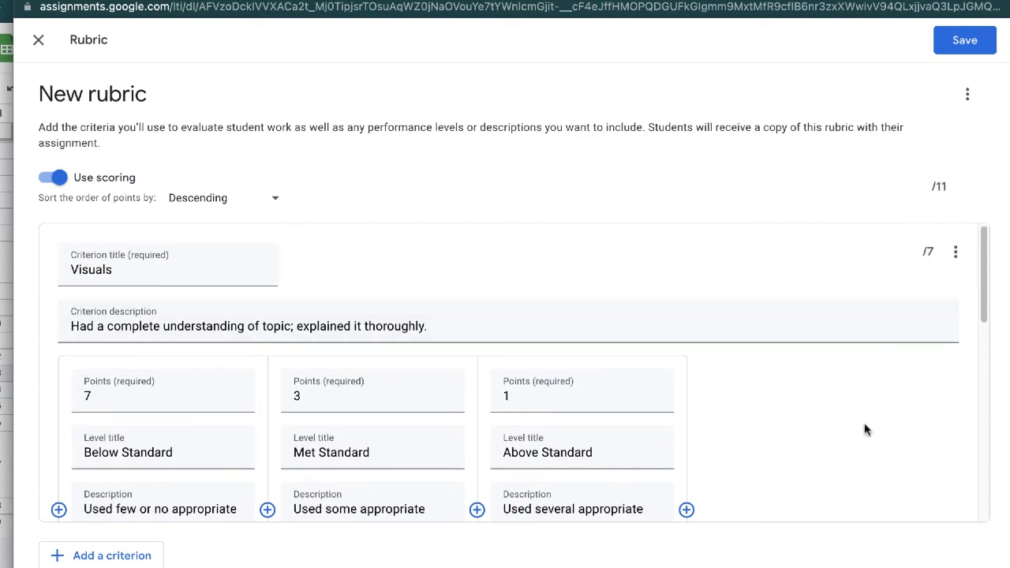
left_click(103, 407)
key("BackSpace")
type("1")
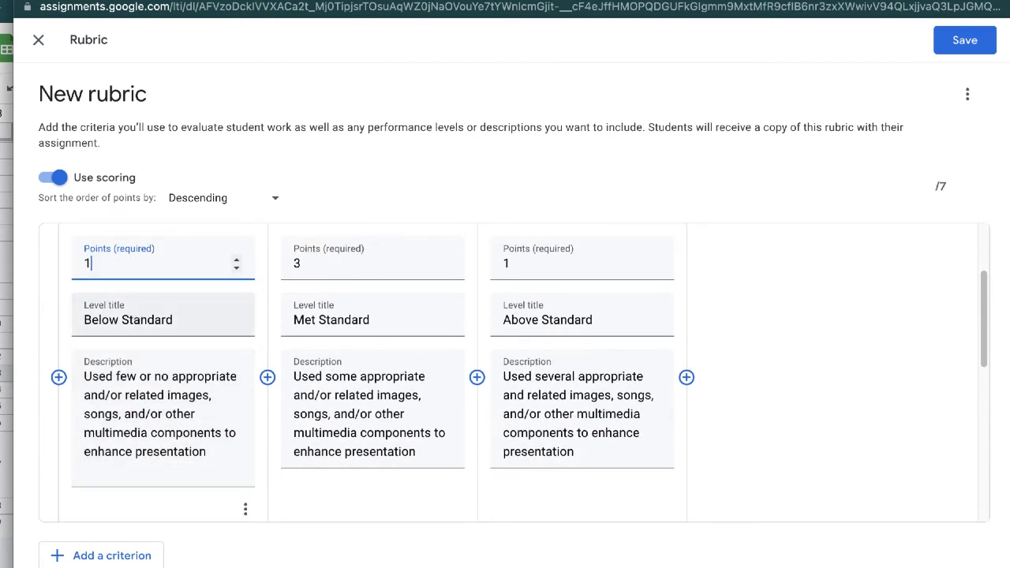
type("0")
Set the Visuals criterion's Met Standard level to 5 points
left_click(303, 269)
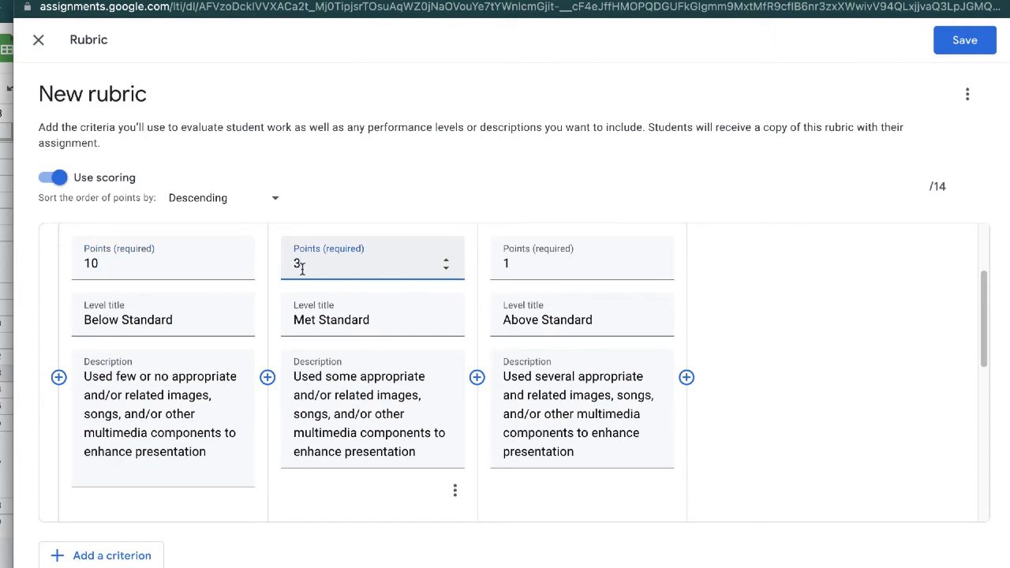
left_click(754, 294)
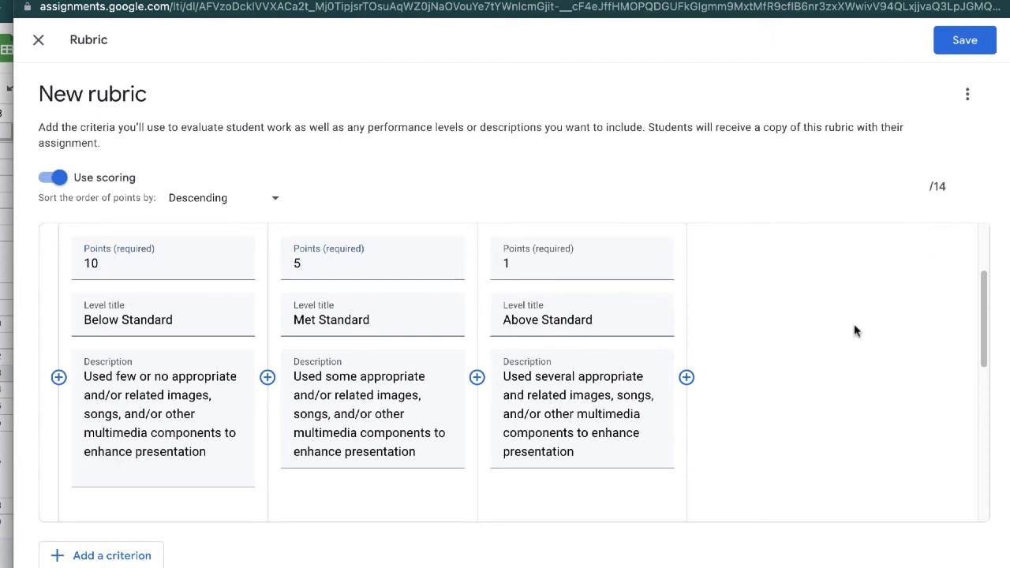
scroll(806, 378, "down", 5)
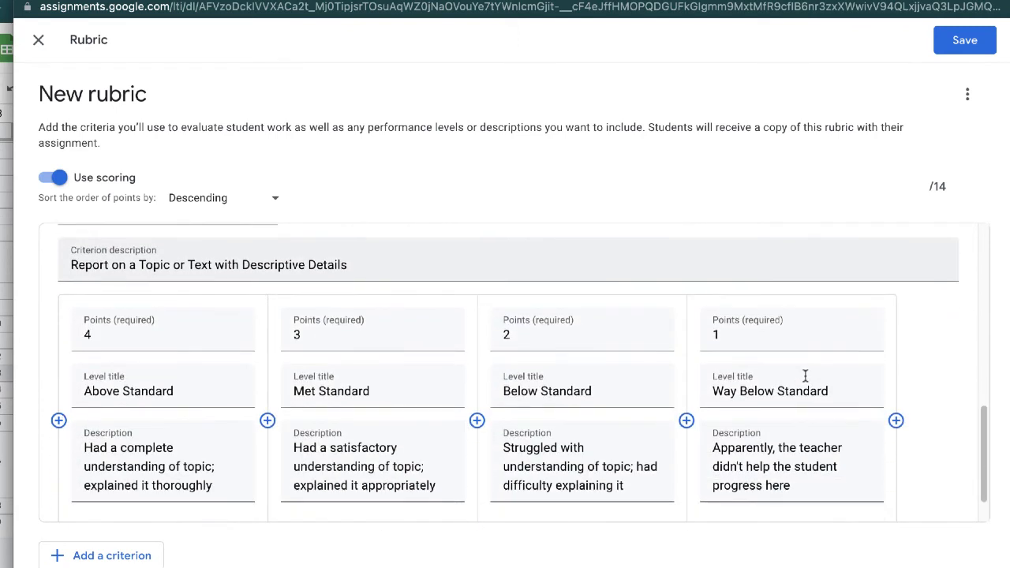
Set the Report criterion's Above Standard level to 5 points and save the rubric
left_click(237, 333)
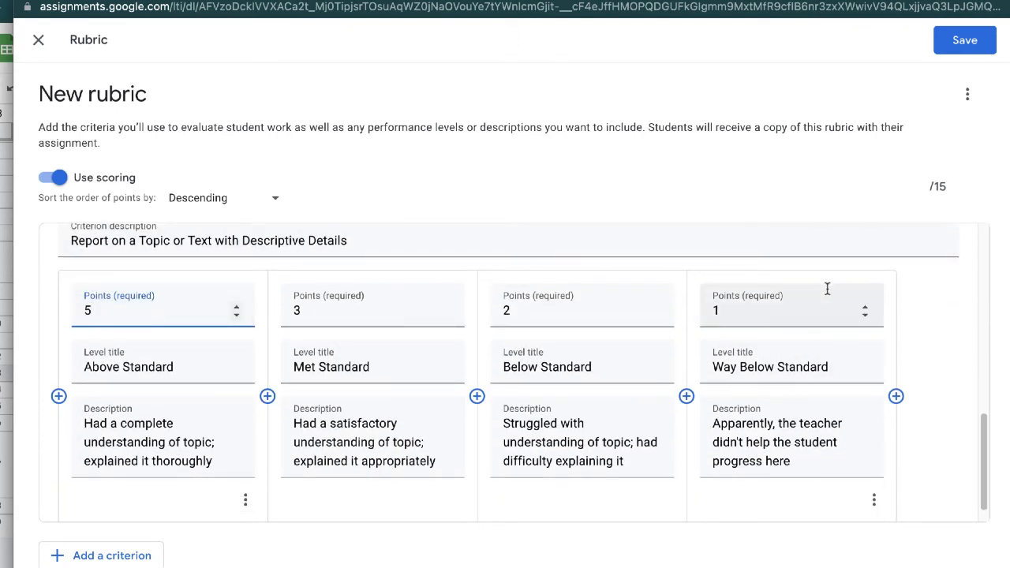
scroll(828, 289, "up", 3)
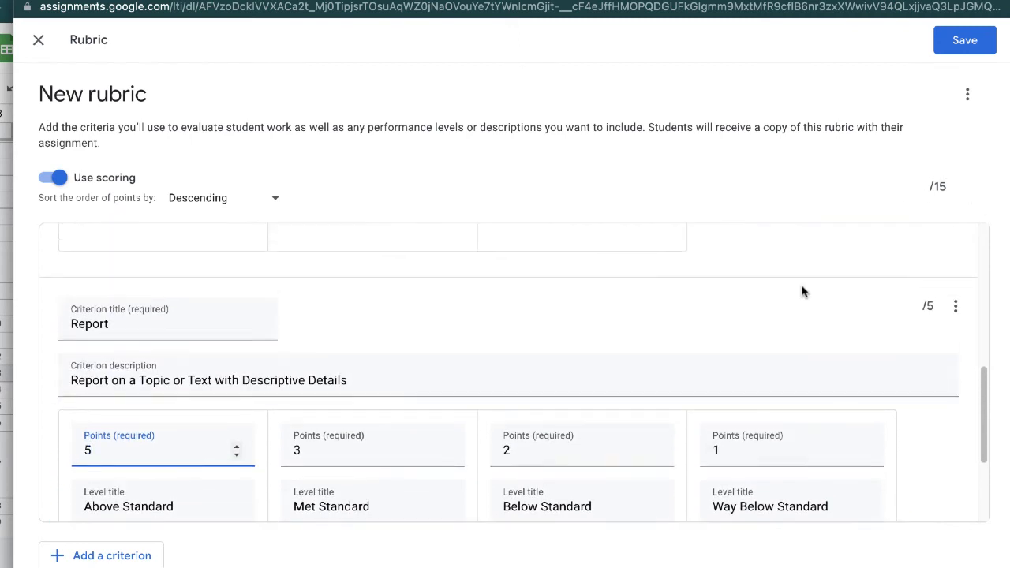
scroll(802, 292, "up", 5)
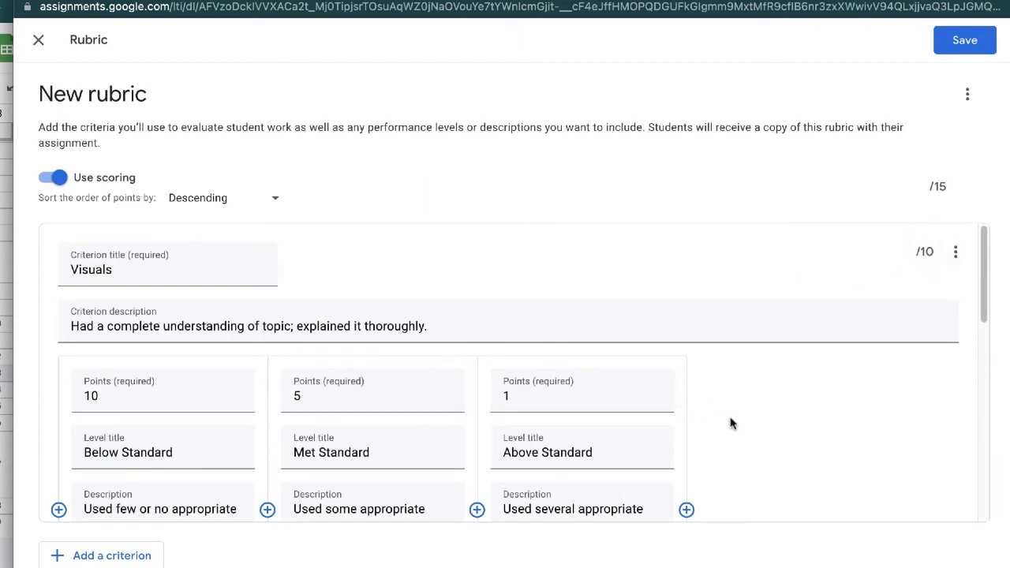
scroll(730, 419, "down", 4)
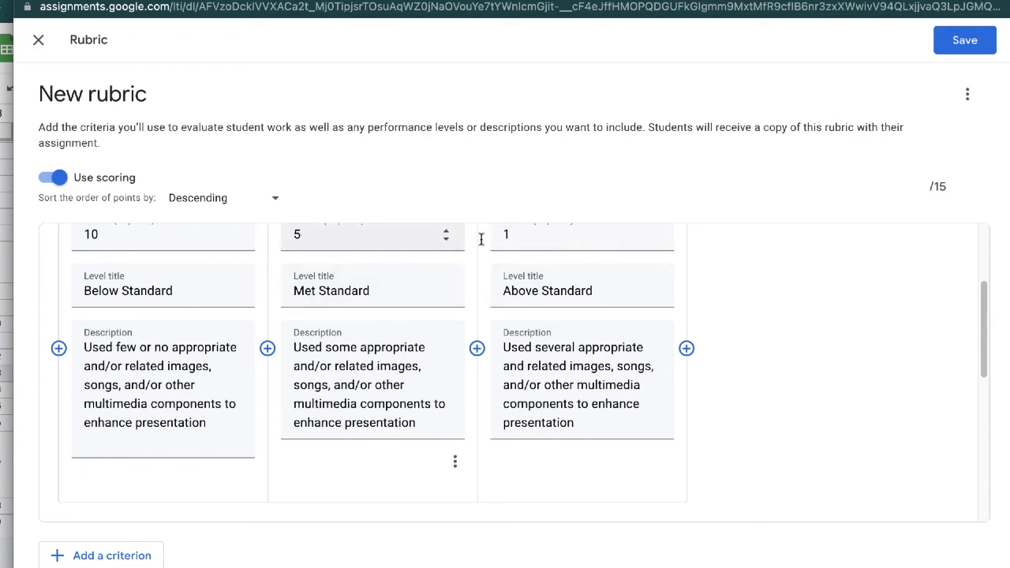
scroll(789, 264, "up", 3)
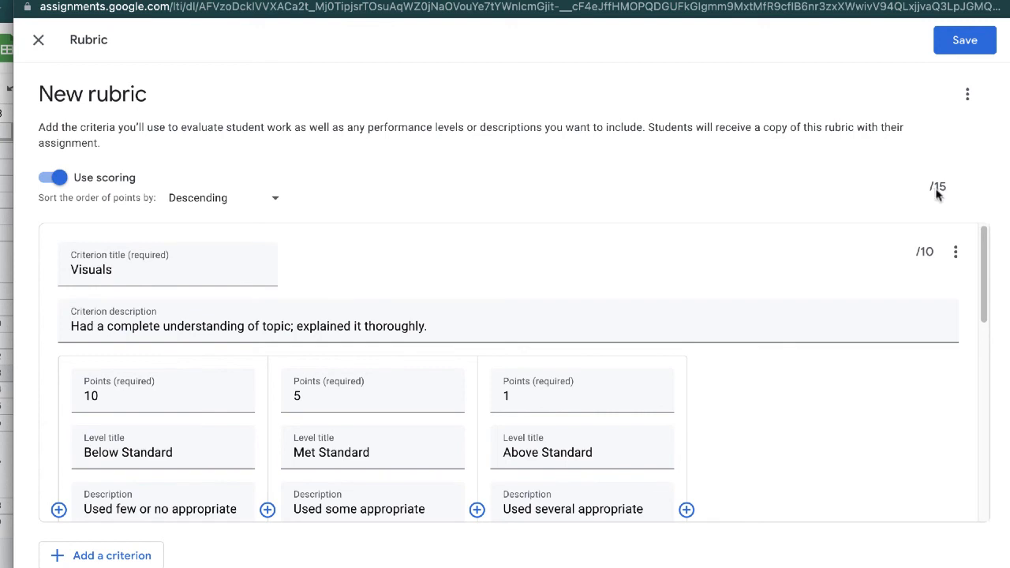
left_click(965, 41)
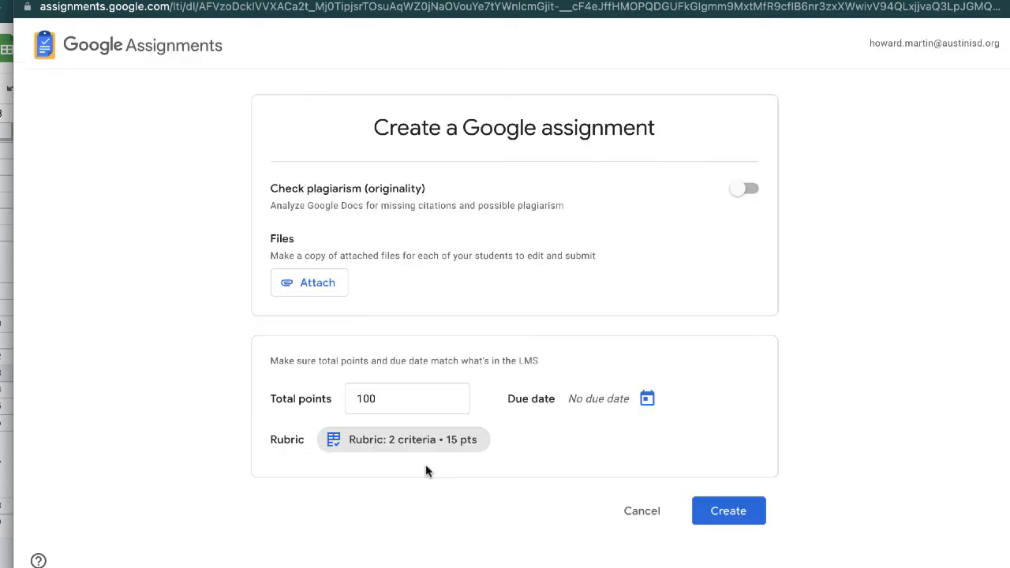